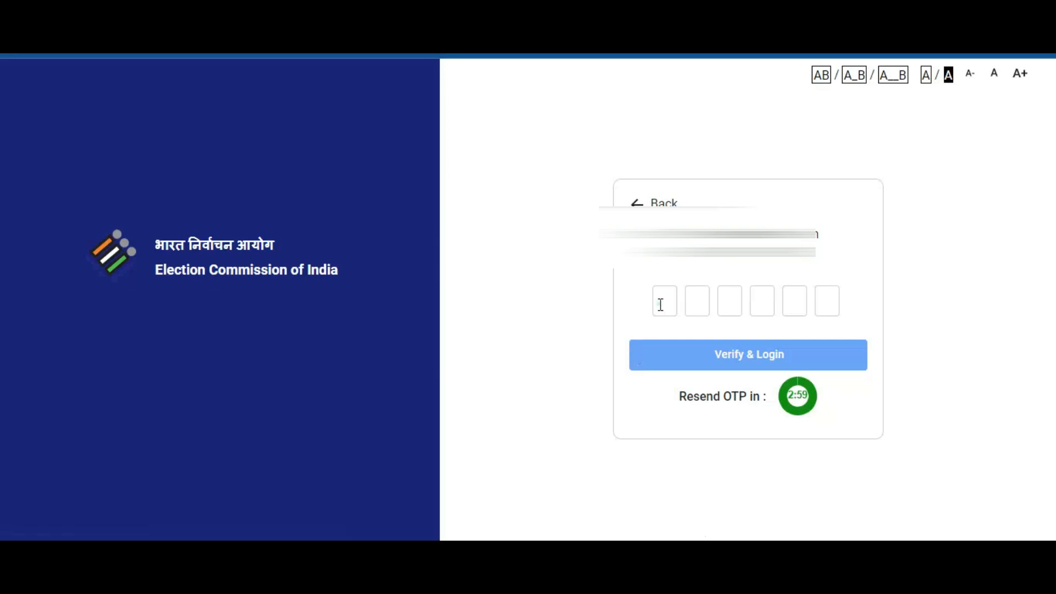
- Enter the login OTP and start the Form 6 new voter registration
click(660, 304)
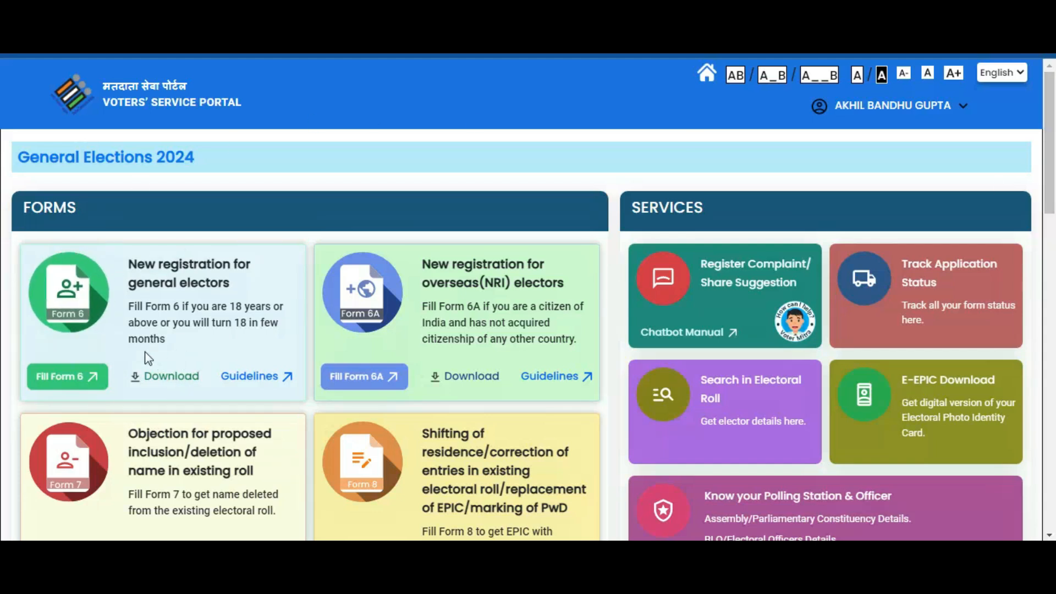
click(86, 377)
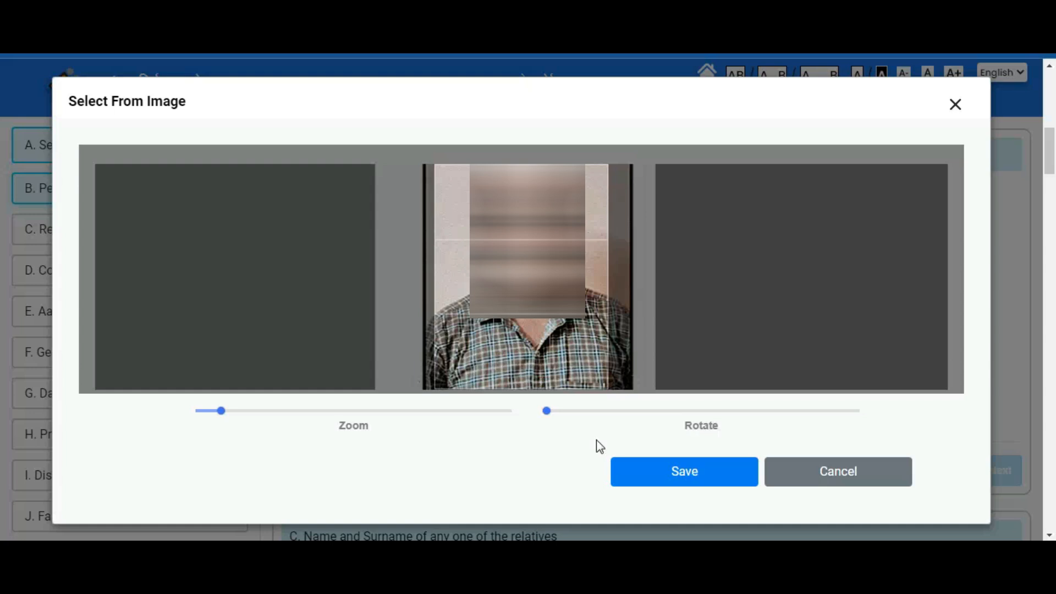
- Save the cropped applicant photo, dismiss the face-detection alert, and finish Personal Details
click(633, 476)
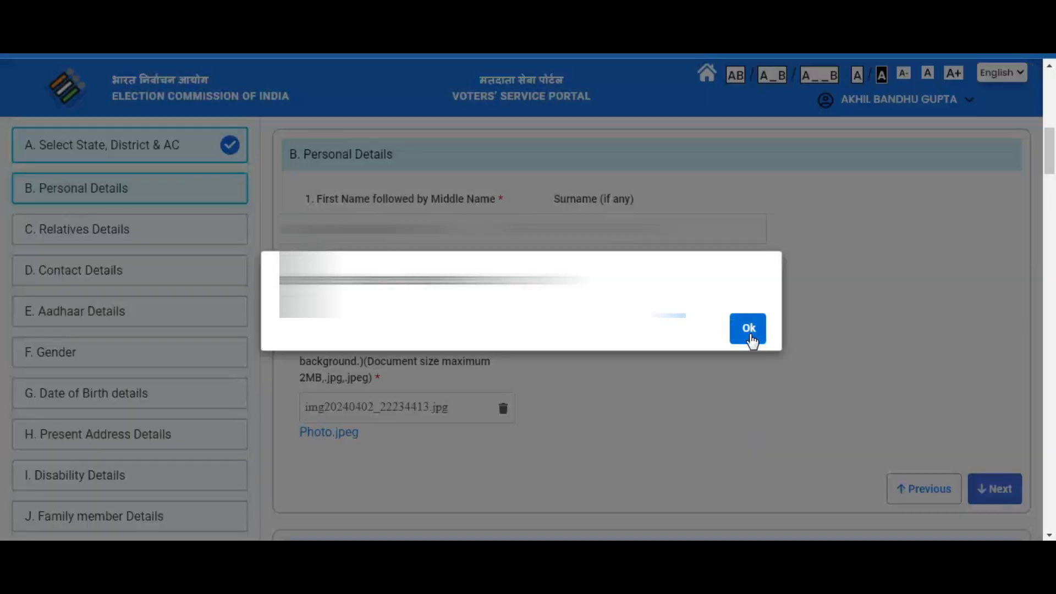
click(749, 335)
click(1007, 489)
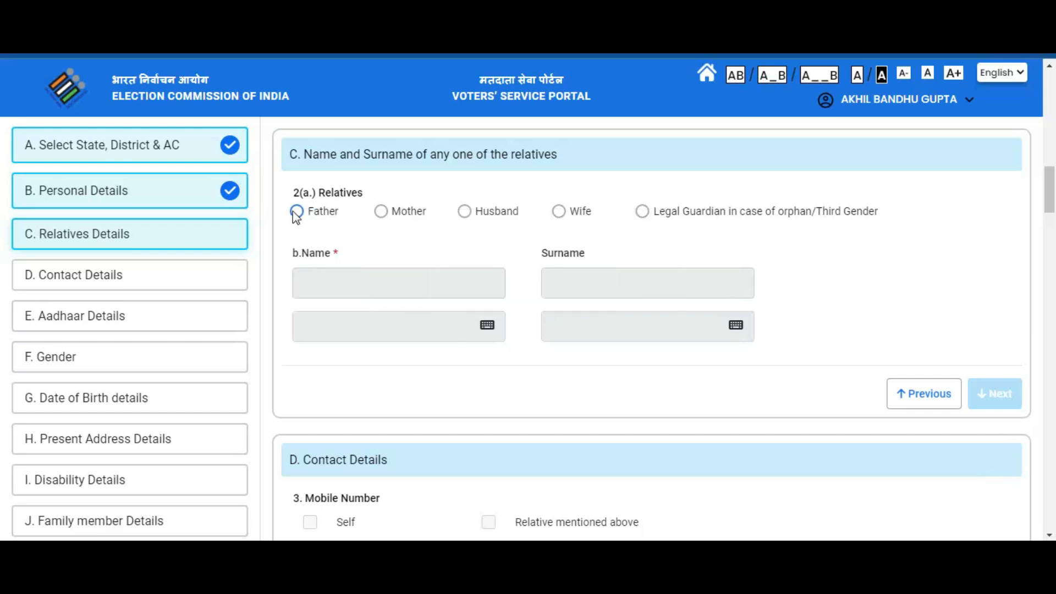
- Choose Father as the relative, enter his name, and complete the contact details
click(297, 212)
click(322, 277)
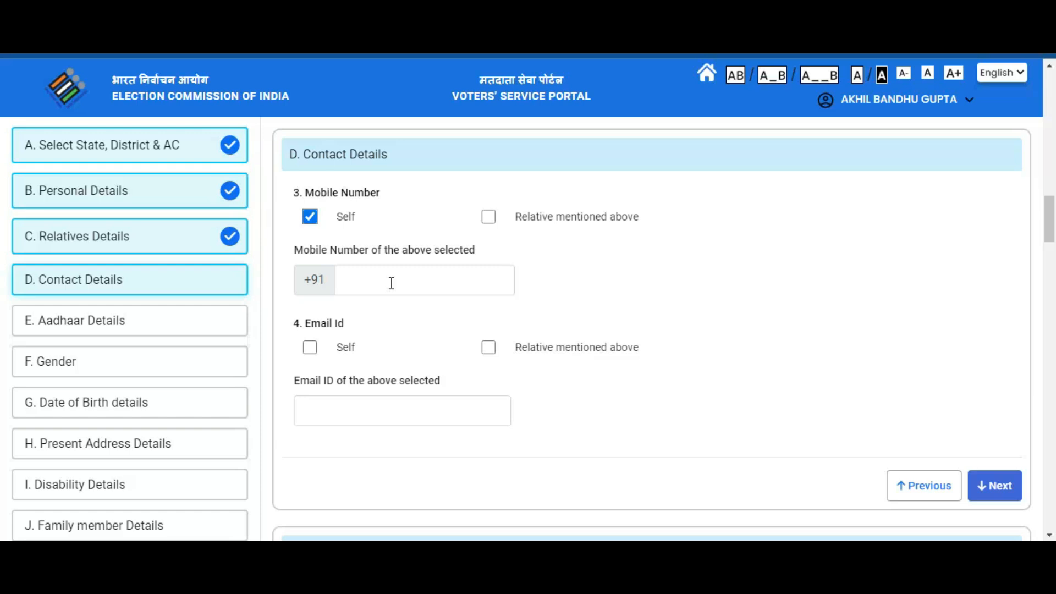
click(989, 485)
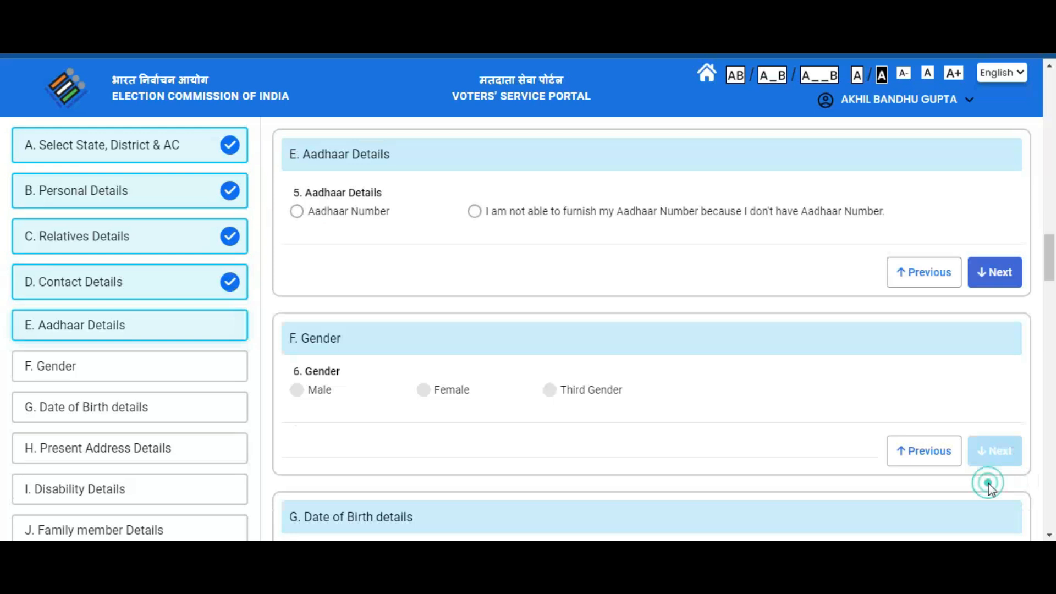
- Choose to provide an Aadhaar number and set the applicant's gender to Male
click(297, 212)
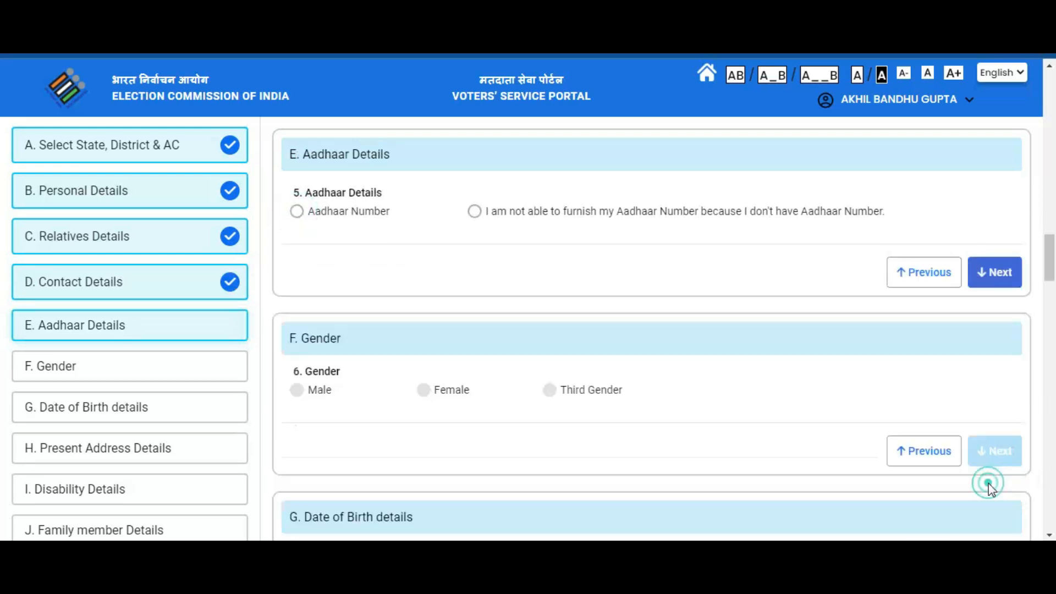
click(988, 484)
click(307, 420)
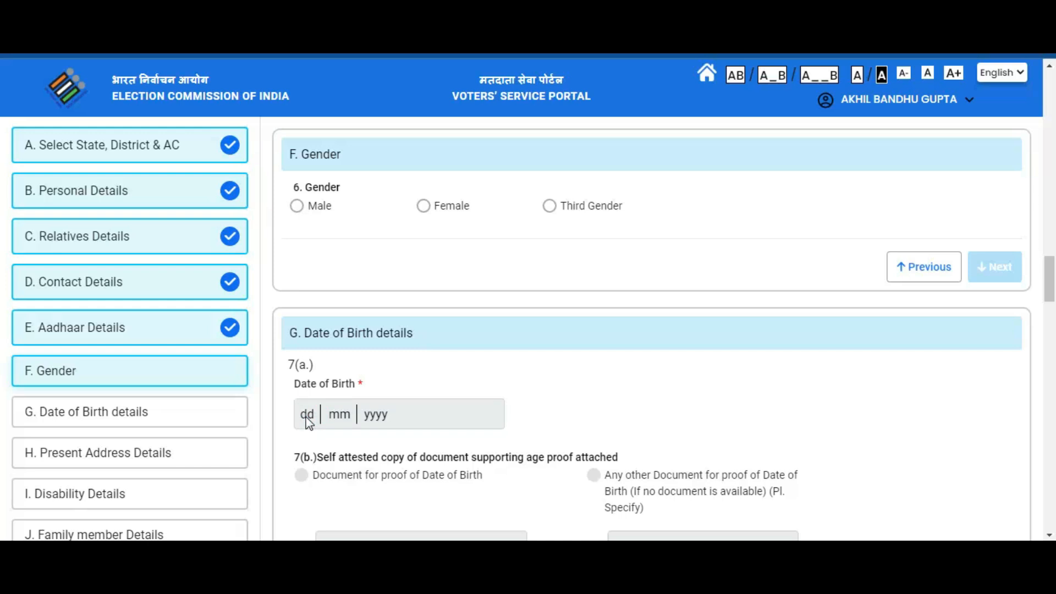
scroll(307, 423, up, 1)
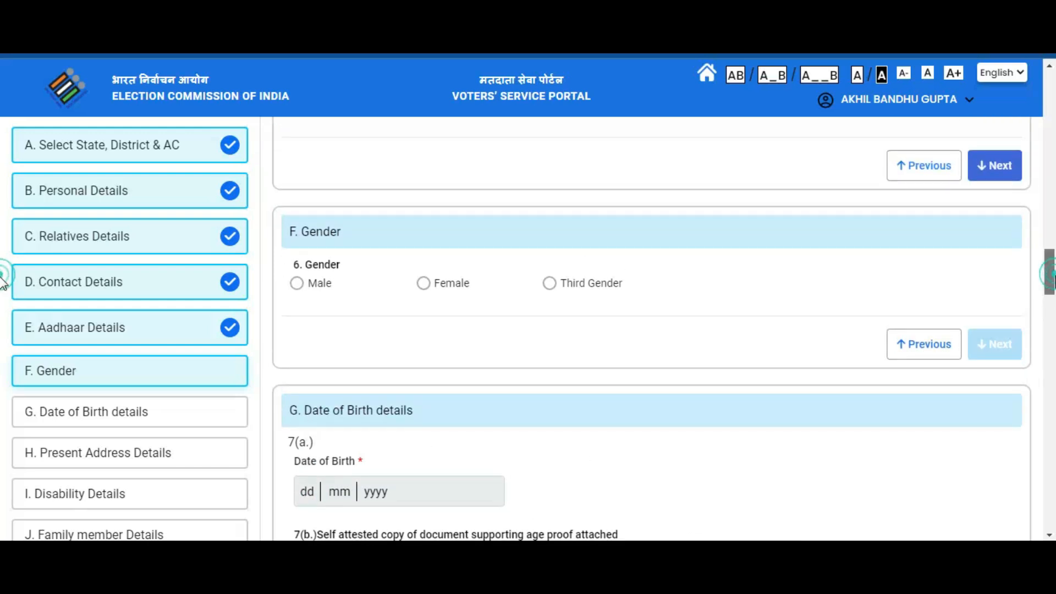
scroll(3, 280, down, 4)
scroll(2, 280, up, 4)
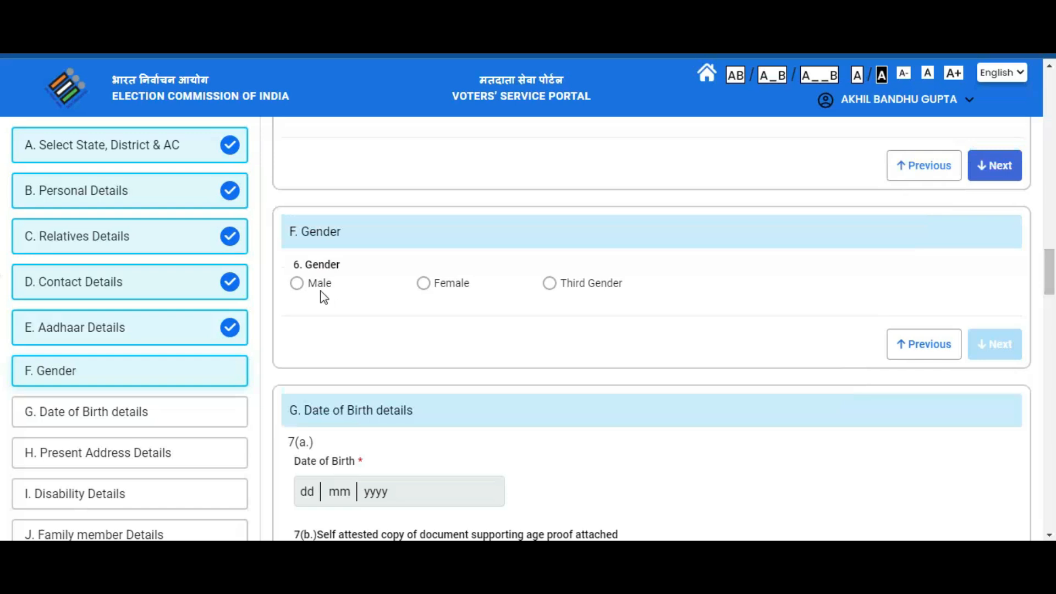
click(301, 286)
click(994, 339)
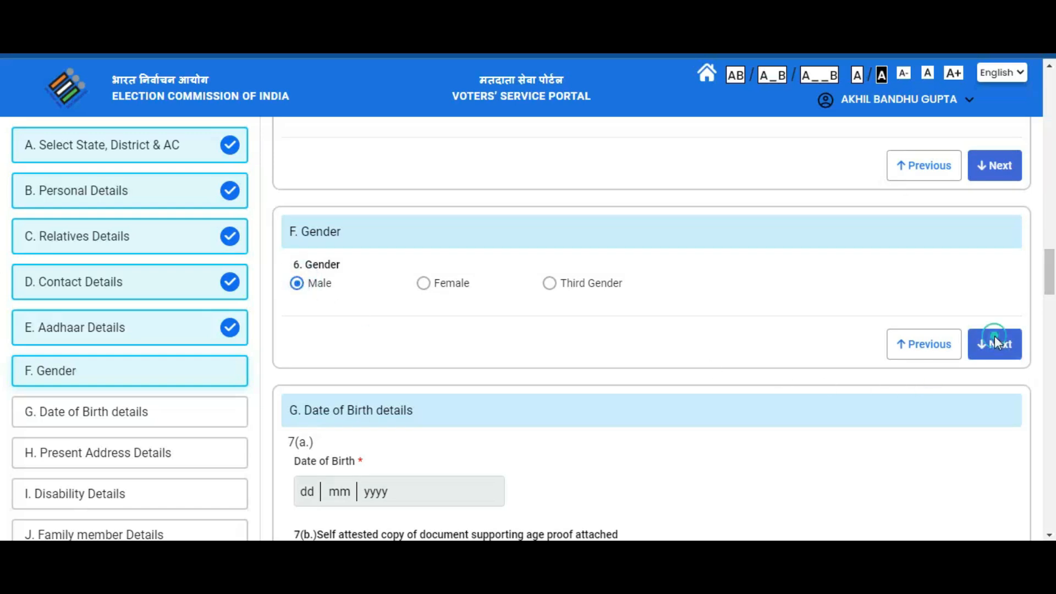
click(306, 236)
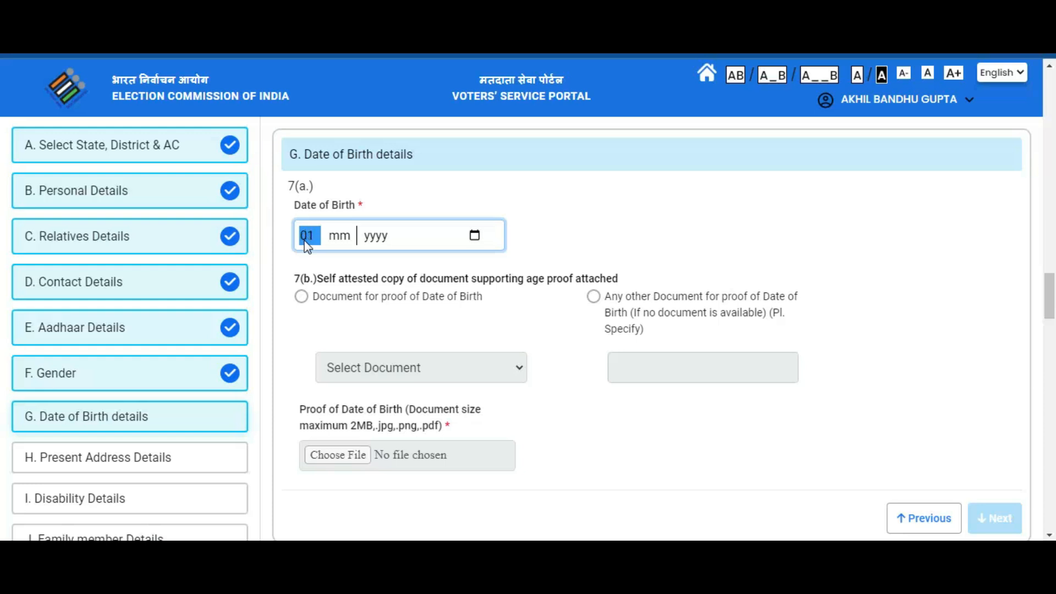
click(339, 236)
text(08)
click(373, 238)
text(1967)
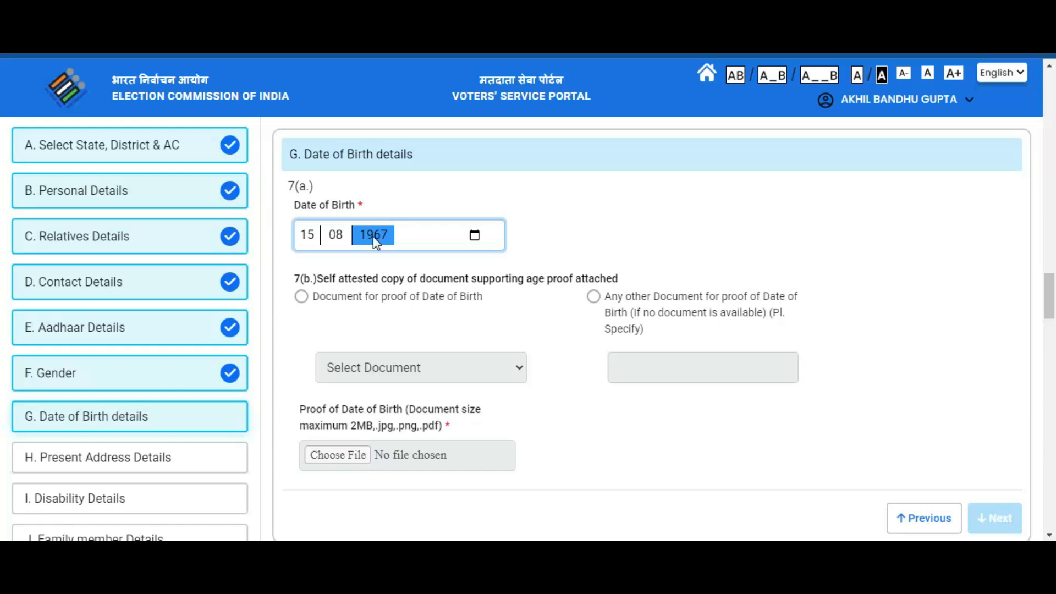
click(641, 201)
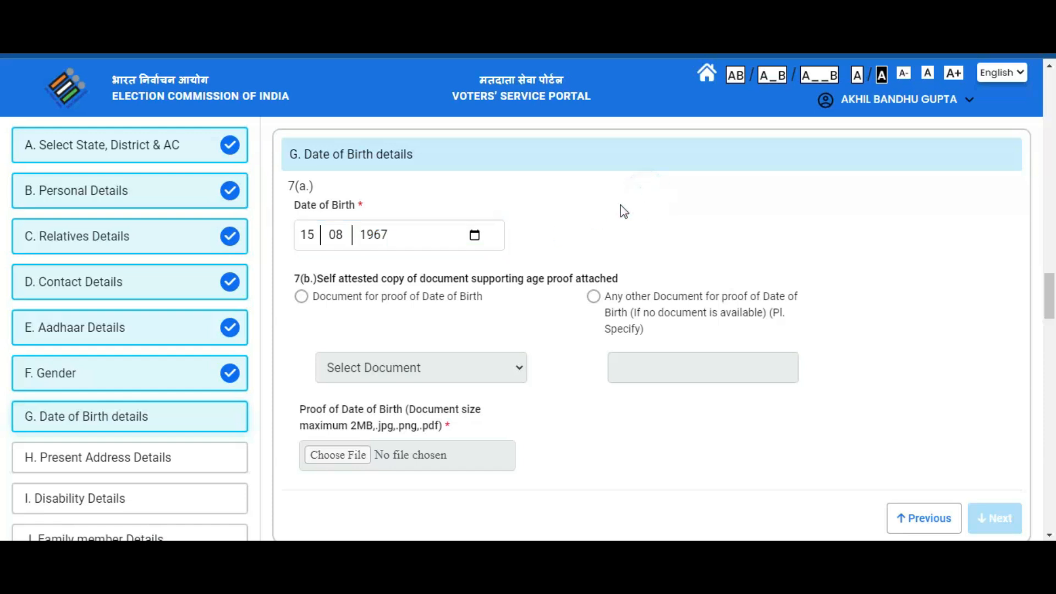
click(301, 296)
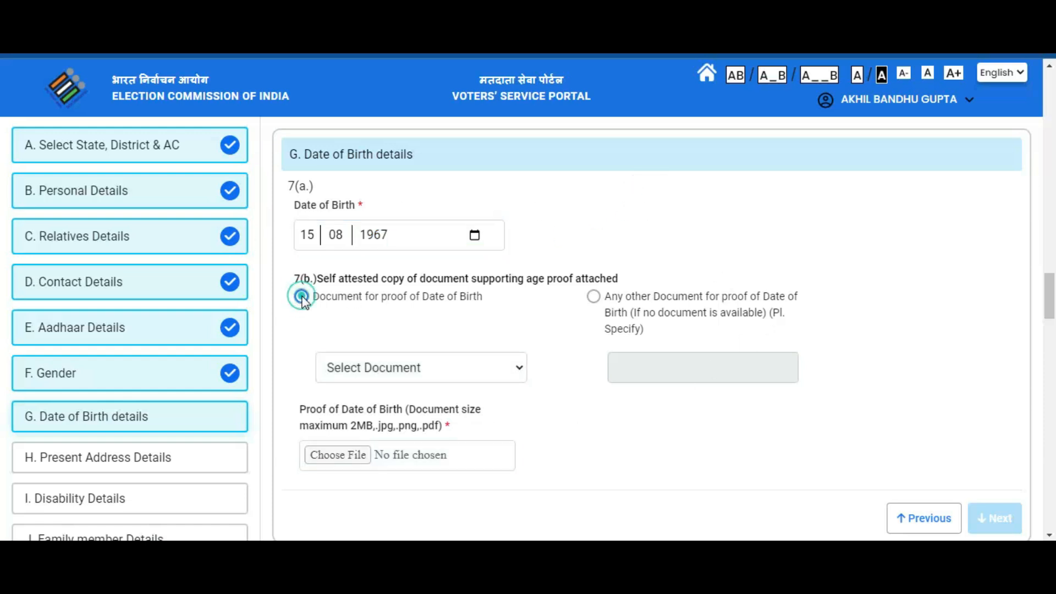
click(456, 372)
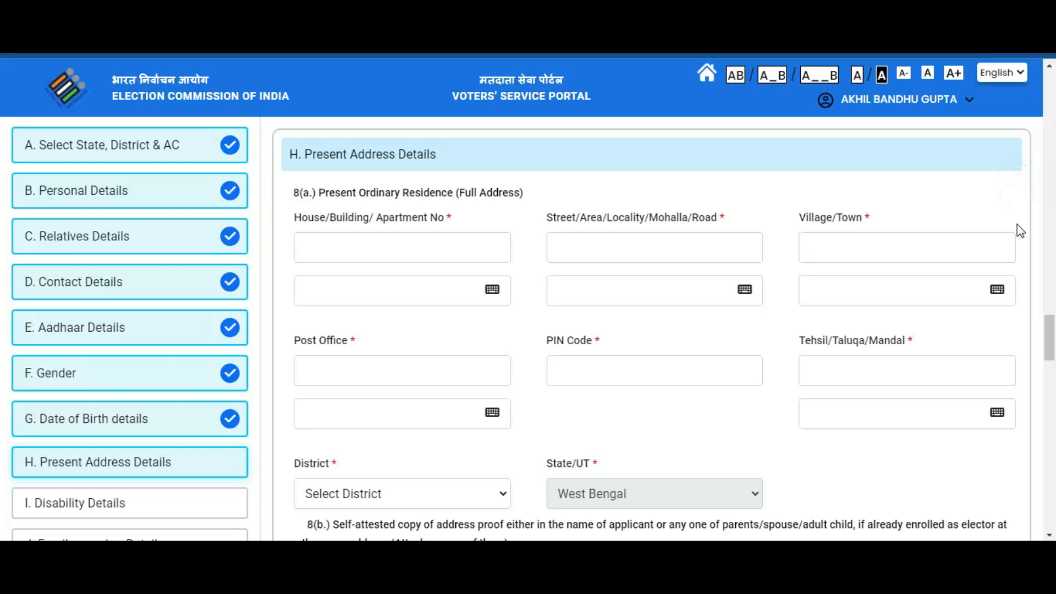
- Enter house number 01 and begin the street/locality in the present address
click(414, 244)
text(01)
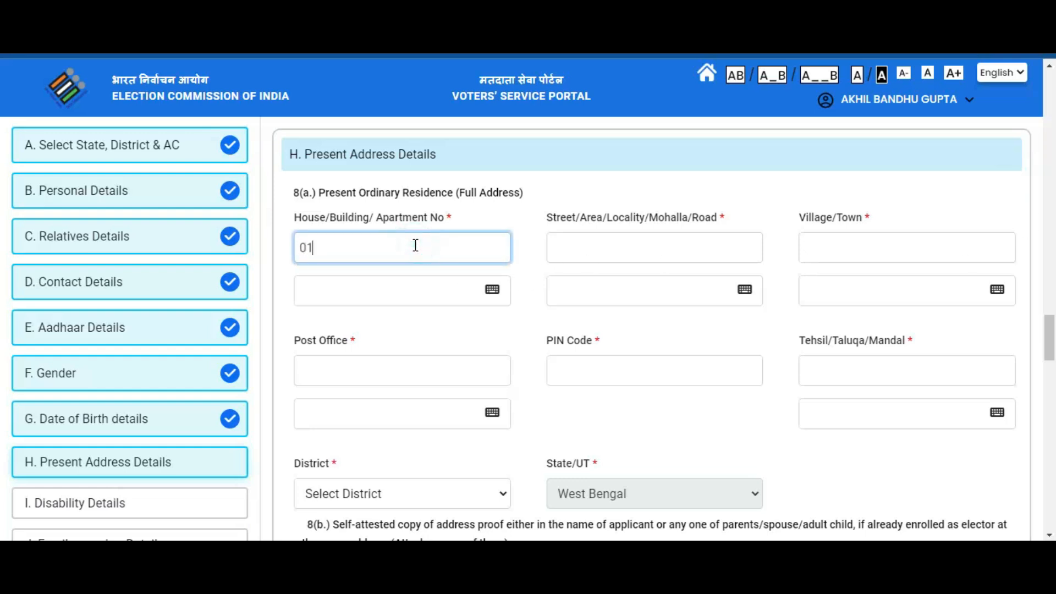
click(581, 249)
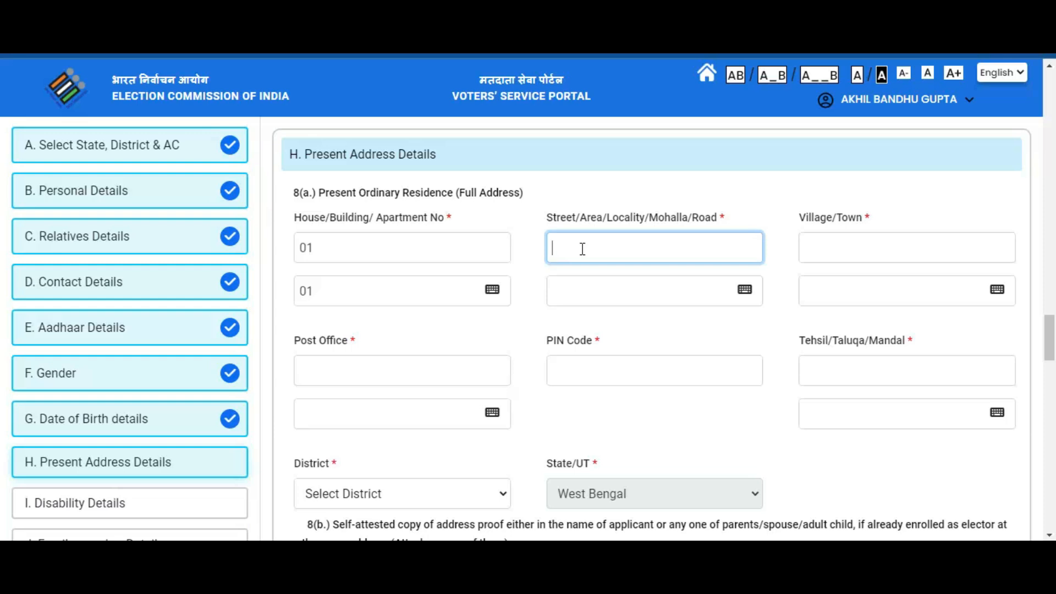
text(K)
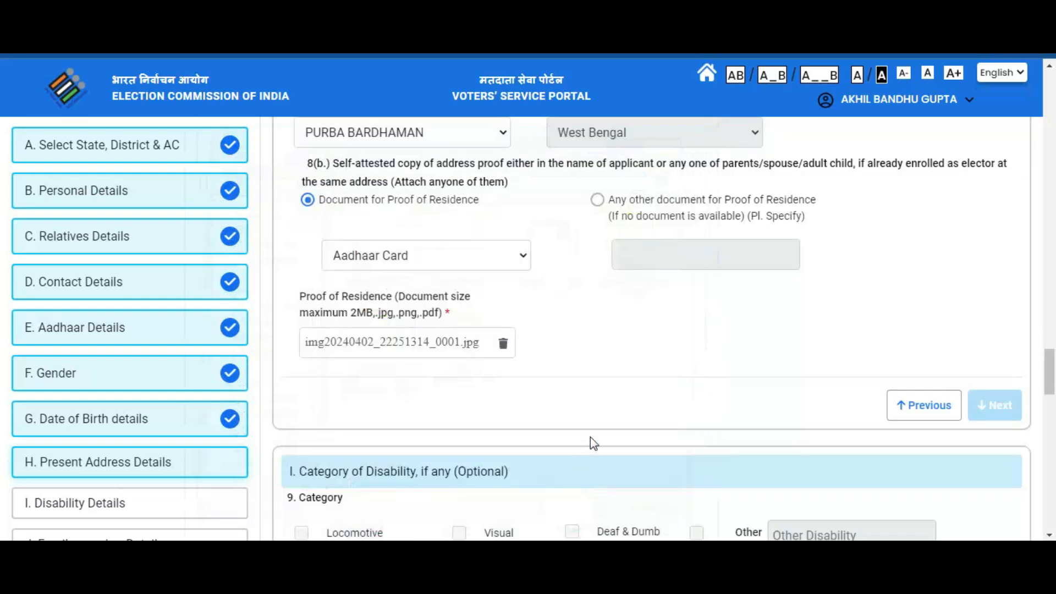
scroll(689, 342, up, 1)
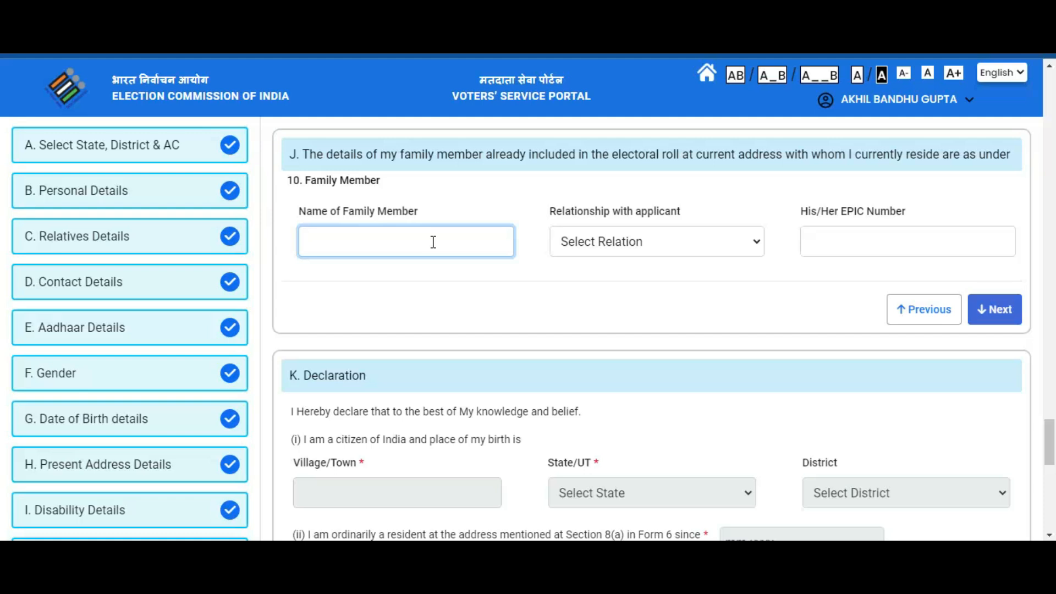
- Finish the family member's name and set the relationship to Legal Guardian
click(655, 242)
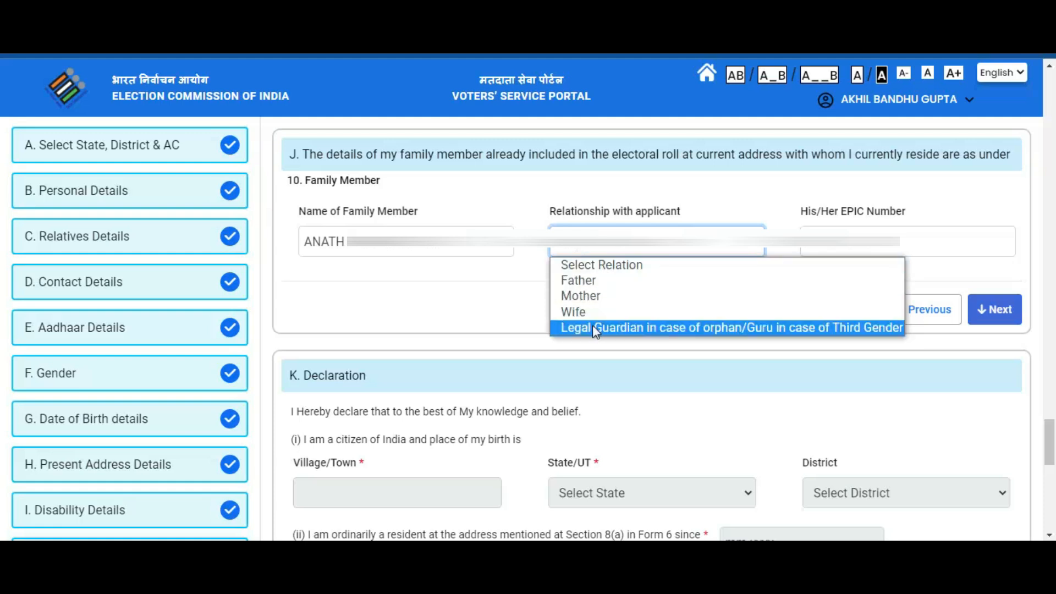
click(596, 328)
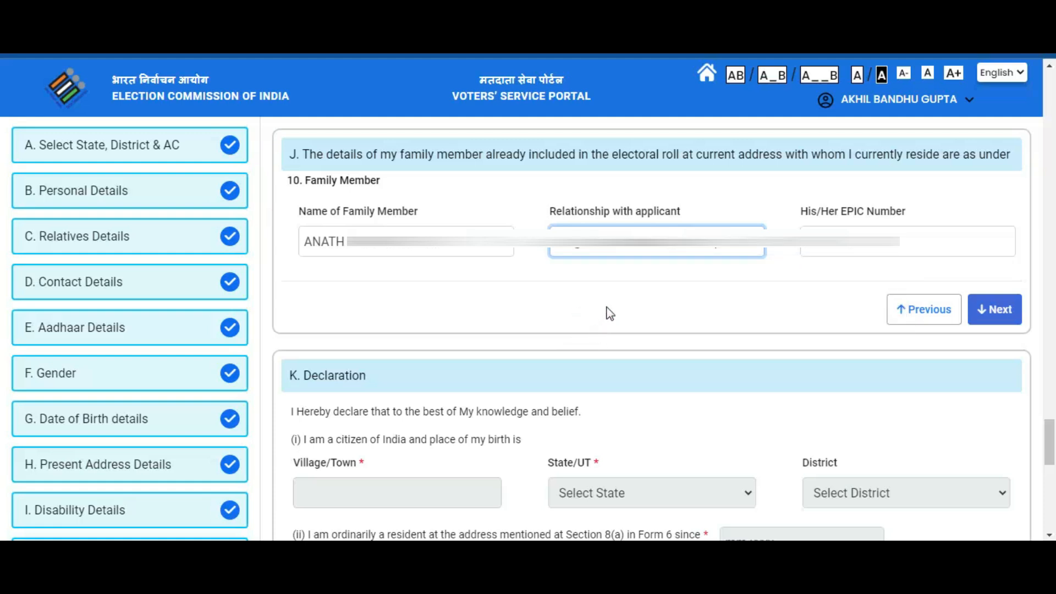
click(1010, 317)
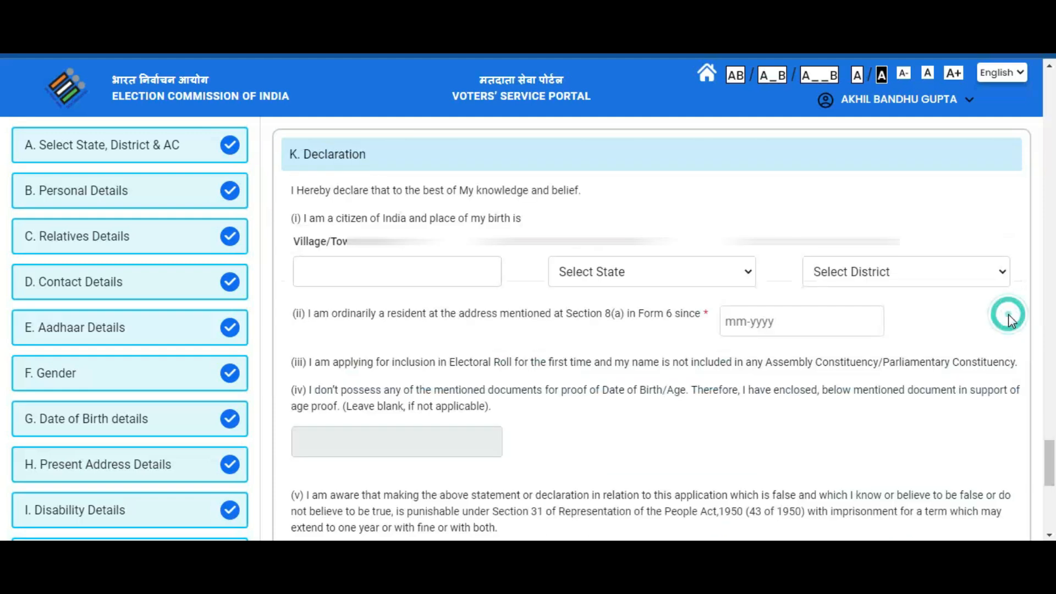
- Enter the birthplace village/town and select West Bengal as its state
click(388, 283)
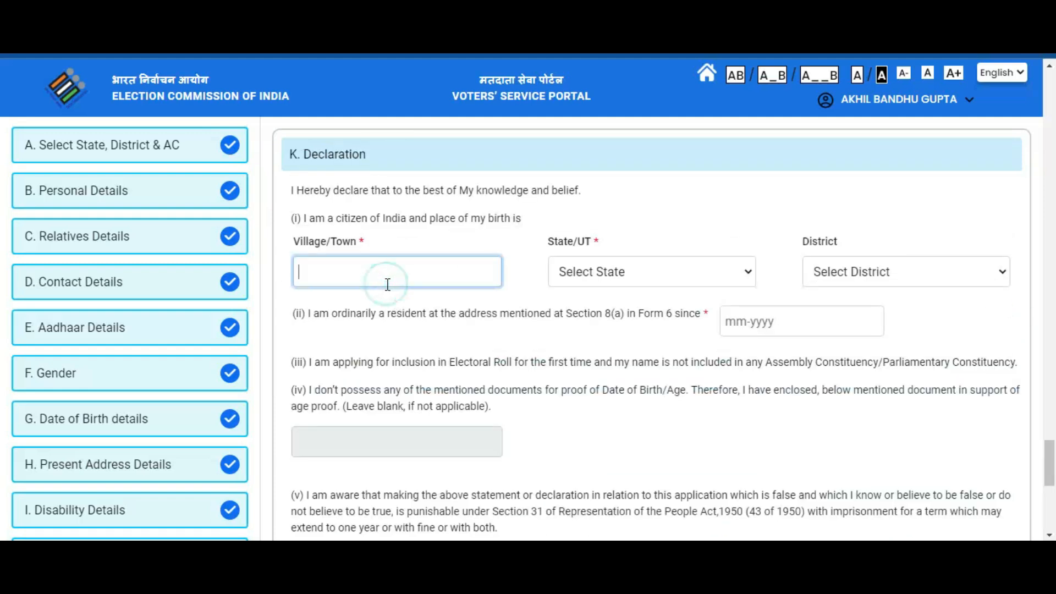
text(K)
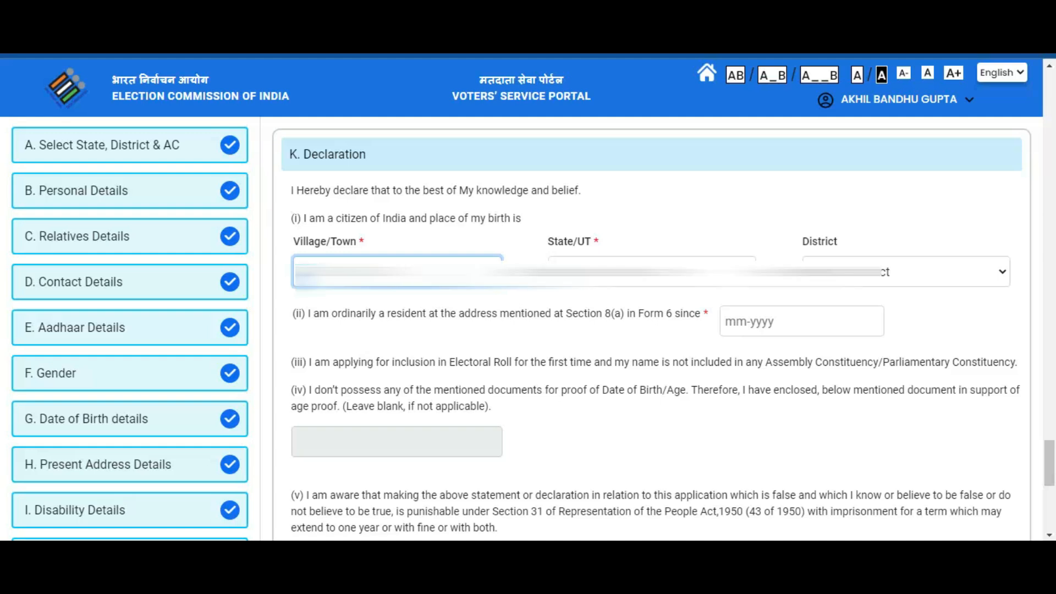
click(736, 271)
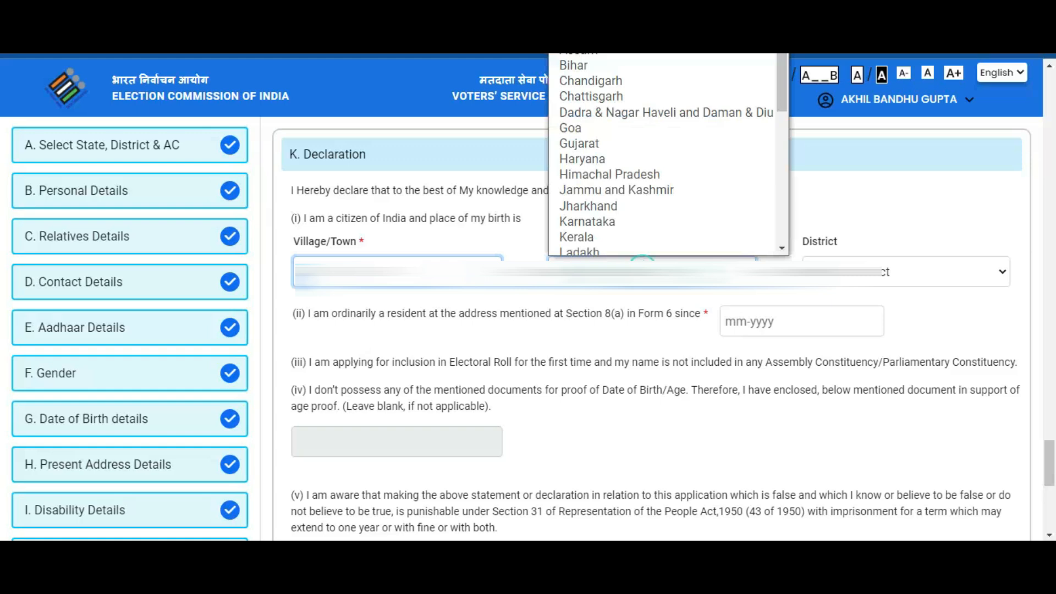
drag(781, 104, 781, 242)
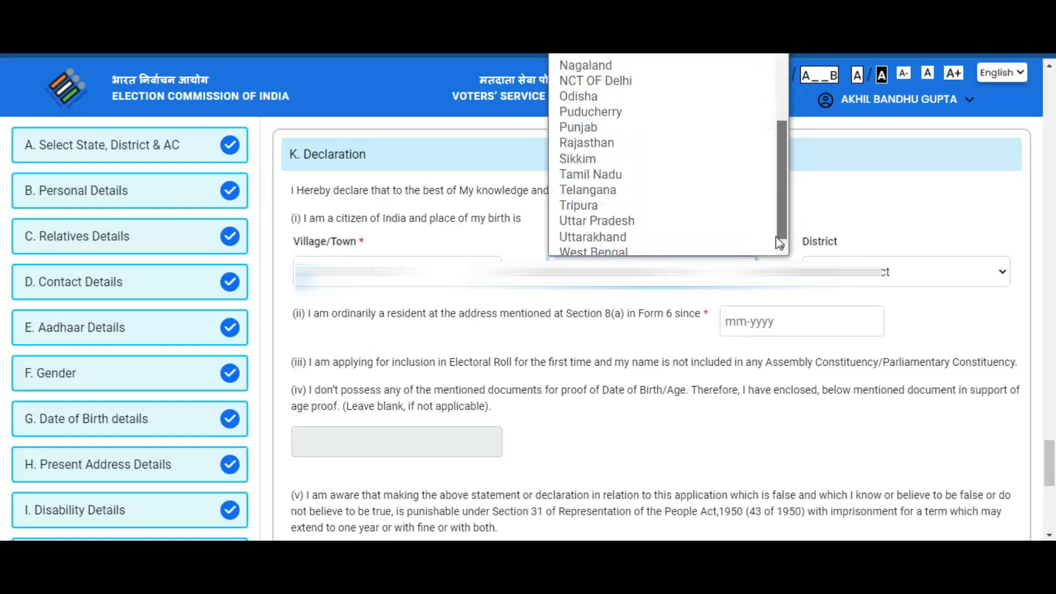
click(667, 250)
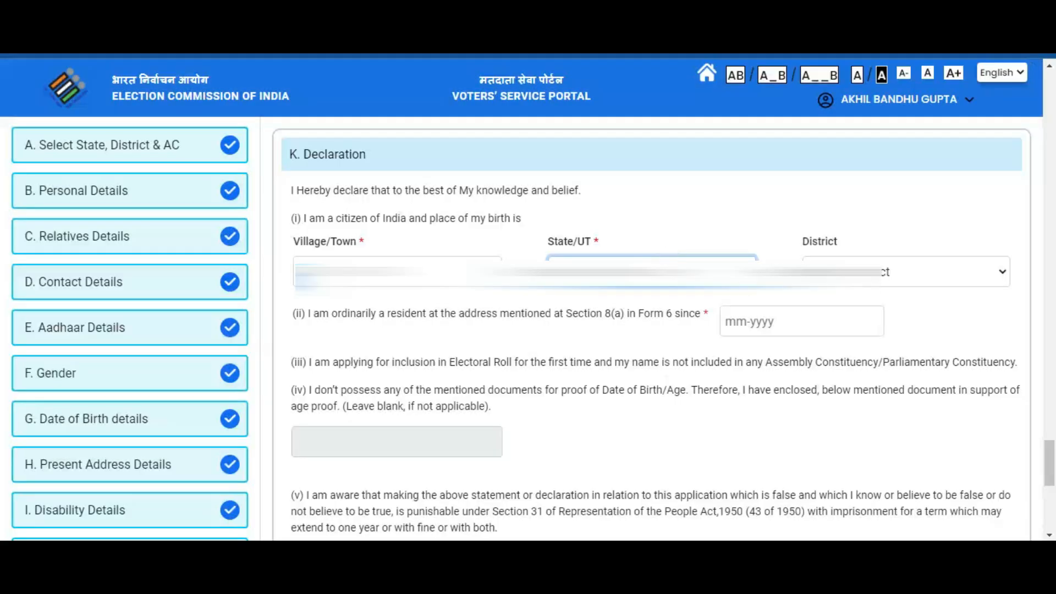
click(984, 272)
scroll(902, 106, down, 2)
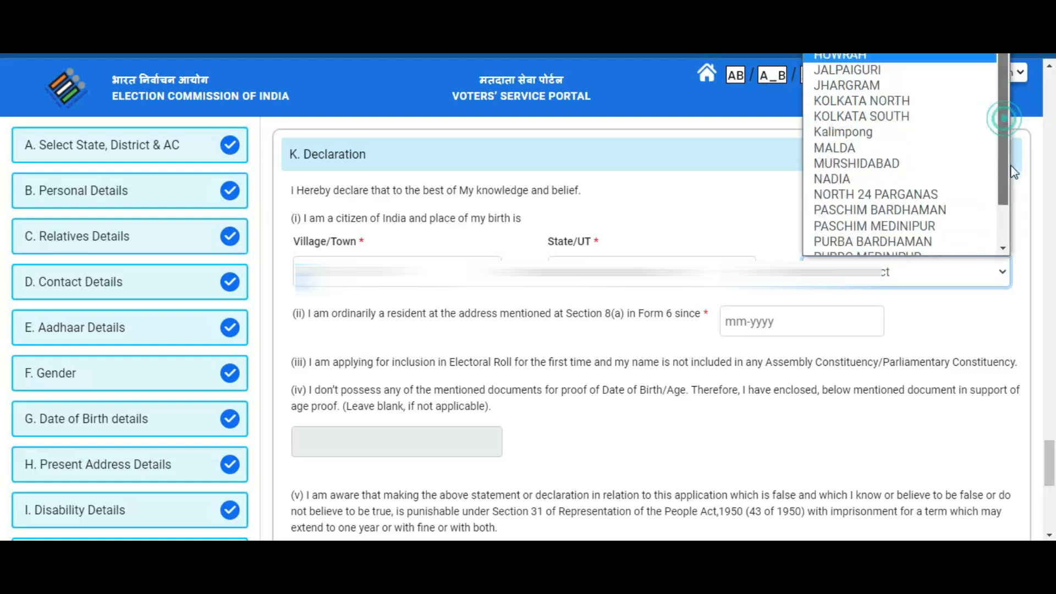
scroll(403, 368, down, 4)
- Enter RAINA as the place of declaration and complete the Declaration section
click(379, 322)
text(RAINA)
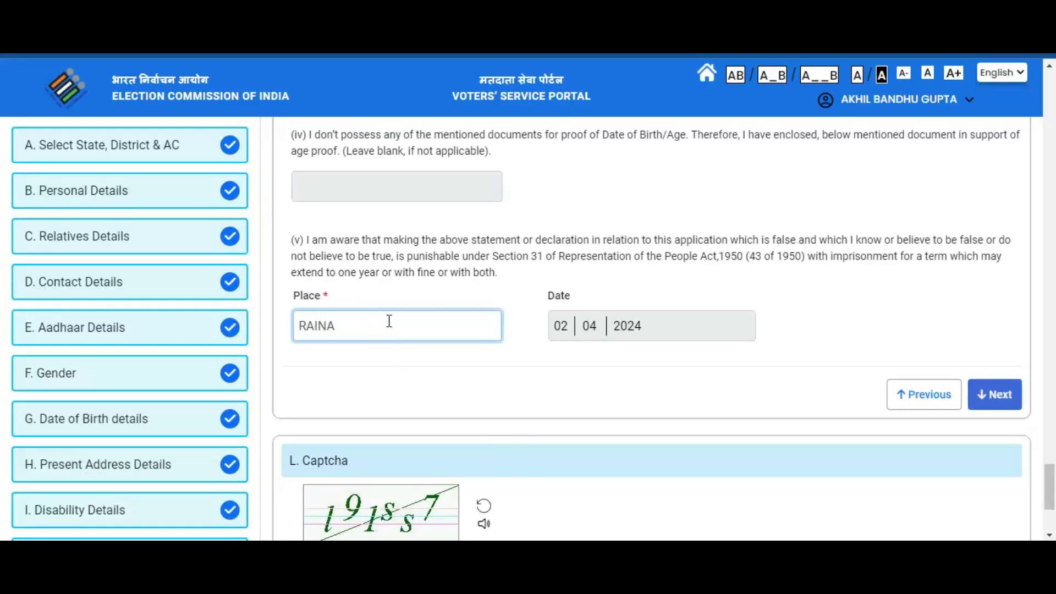
click(472, 388)
click(994, 394)
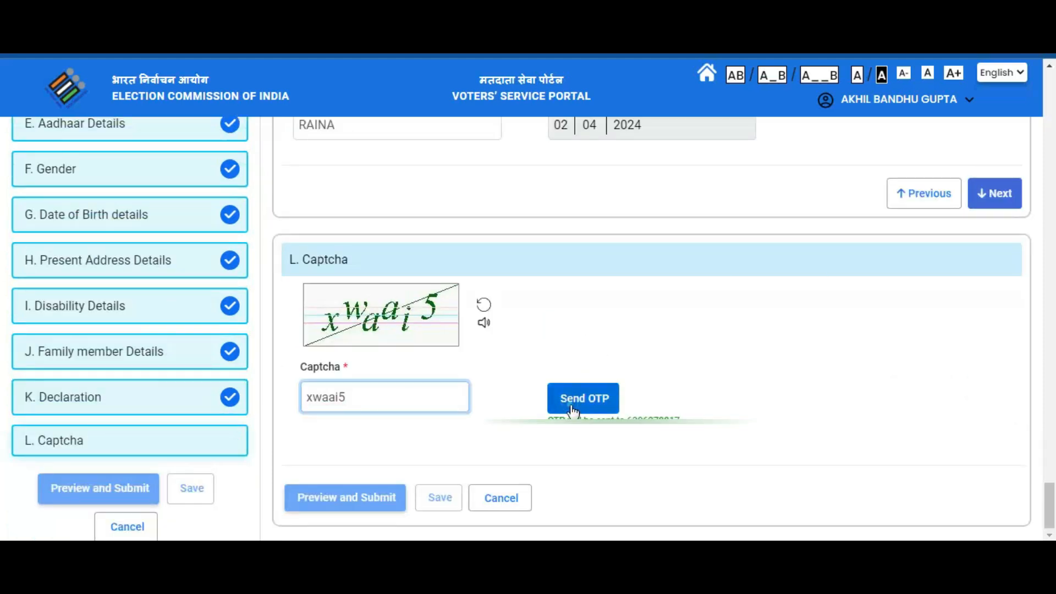
- Enter the captcha and paste the received OTP
click(571, 405)
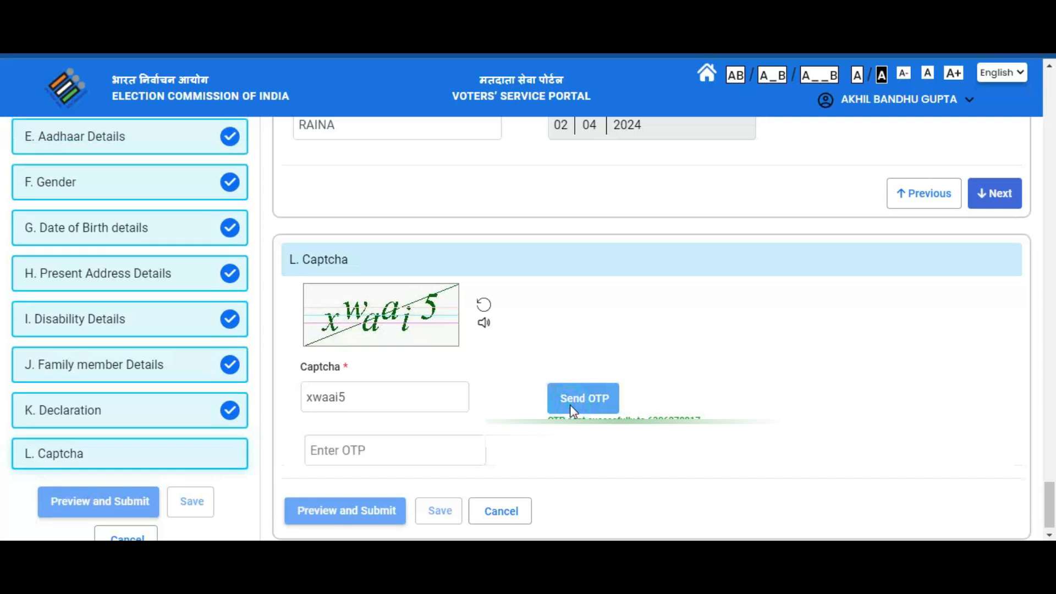
click(382, 445)
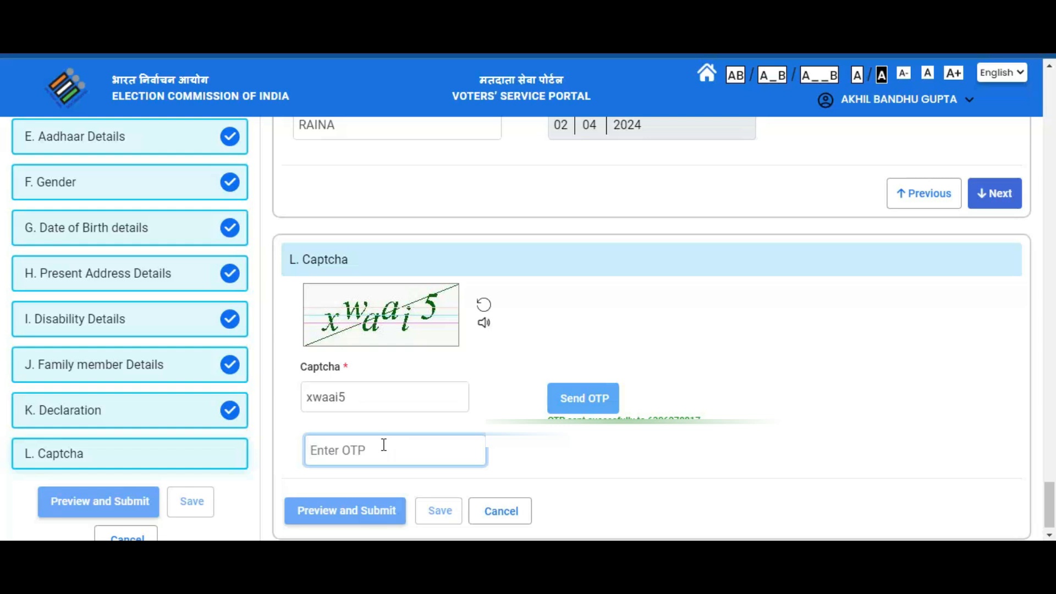
key(ctrl+v)
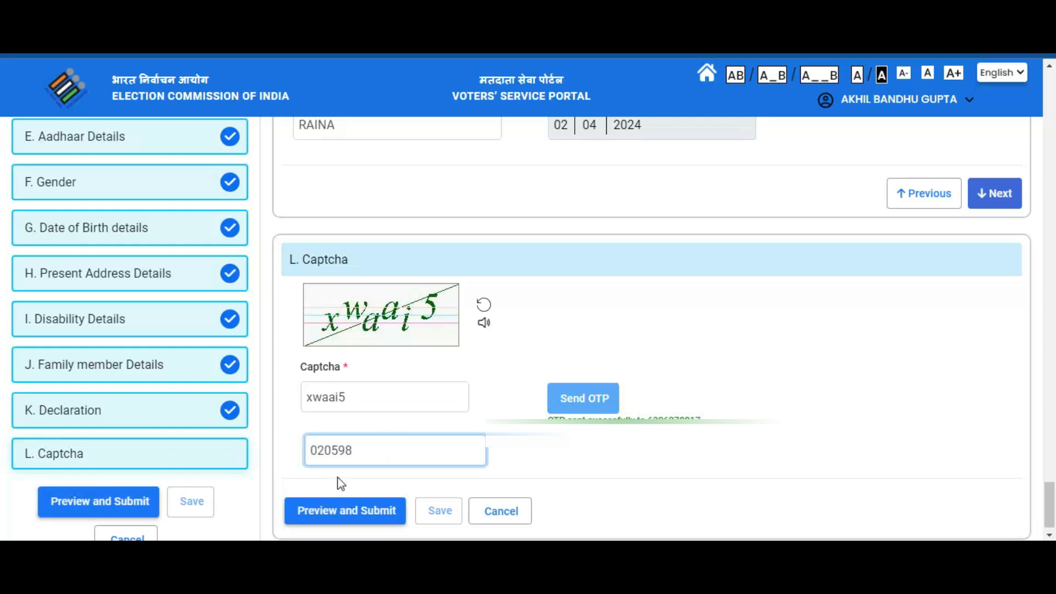
- Preview the form, submit and confirm it, then download the acknowledgement
click(335, 509)
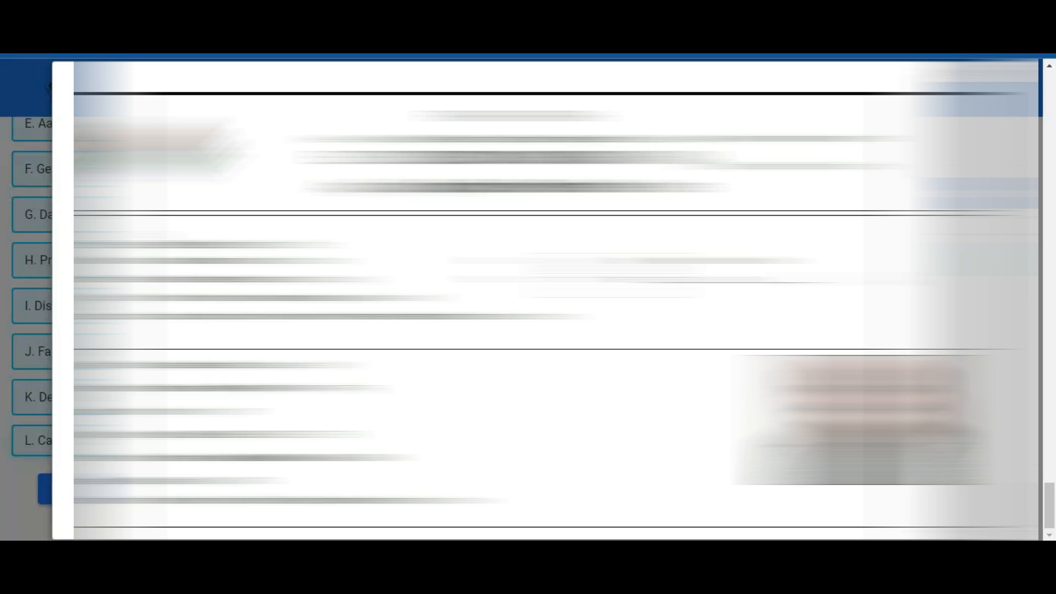
scroll(545, 300, down, 6)
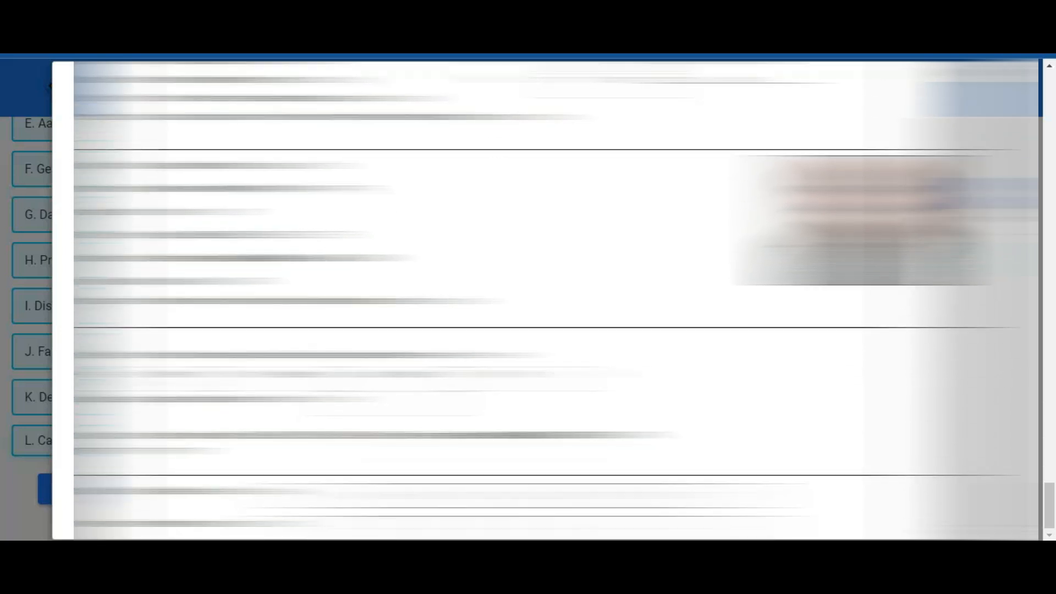
scroll(544, 300, down, 3)
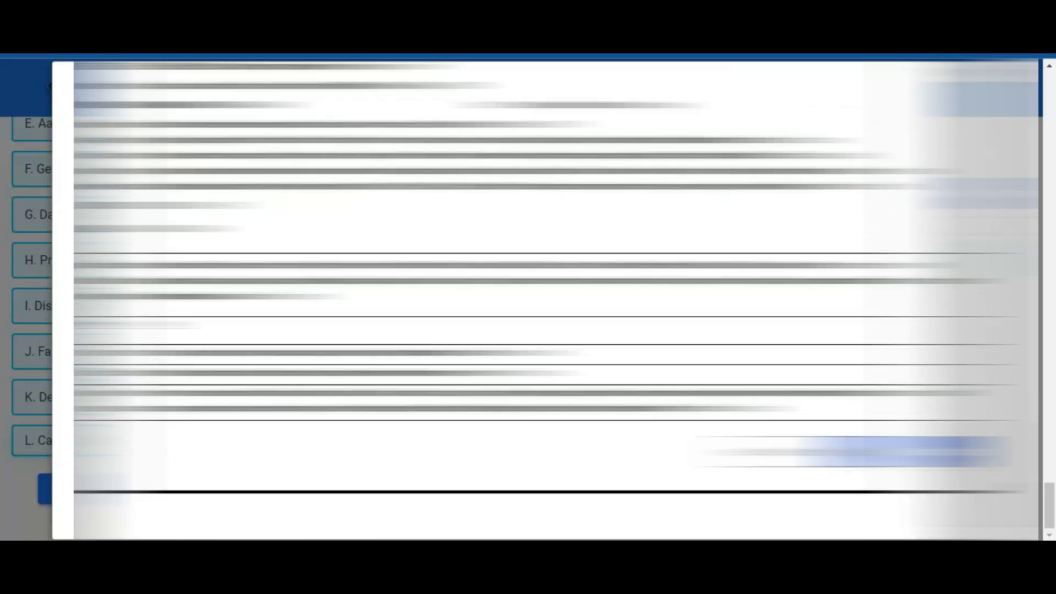
click(902, 452)
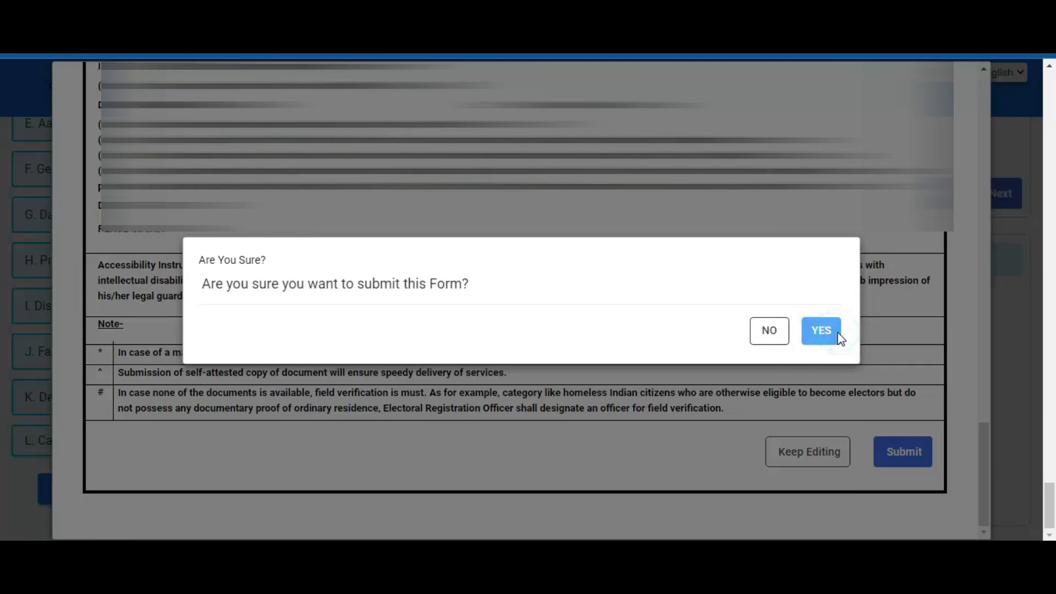
click(837, 333)
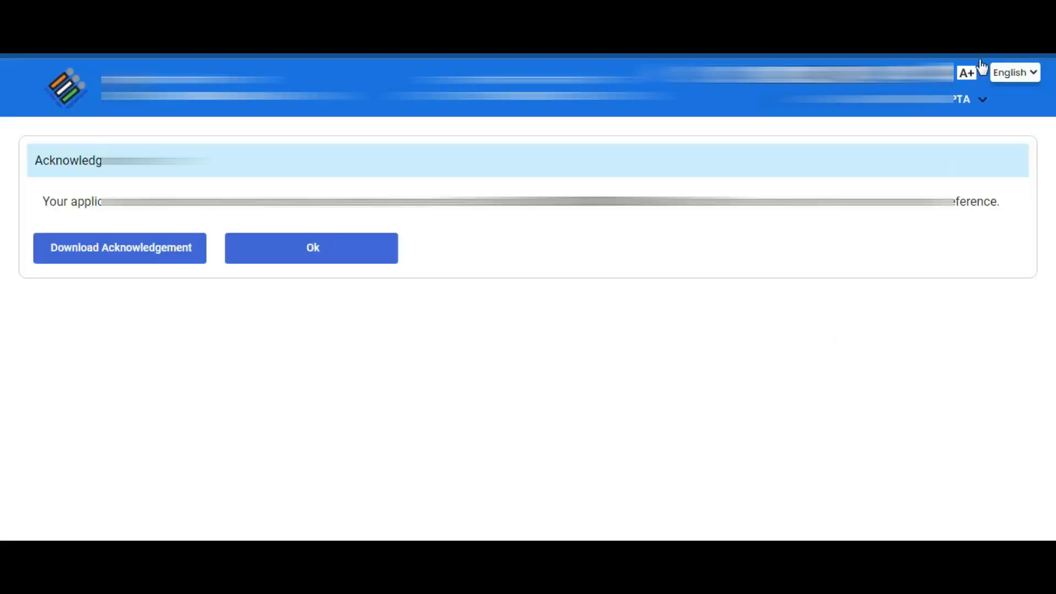
click(126, 257)
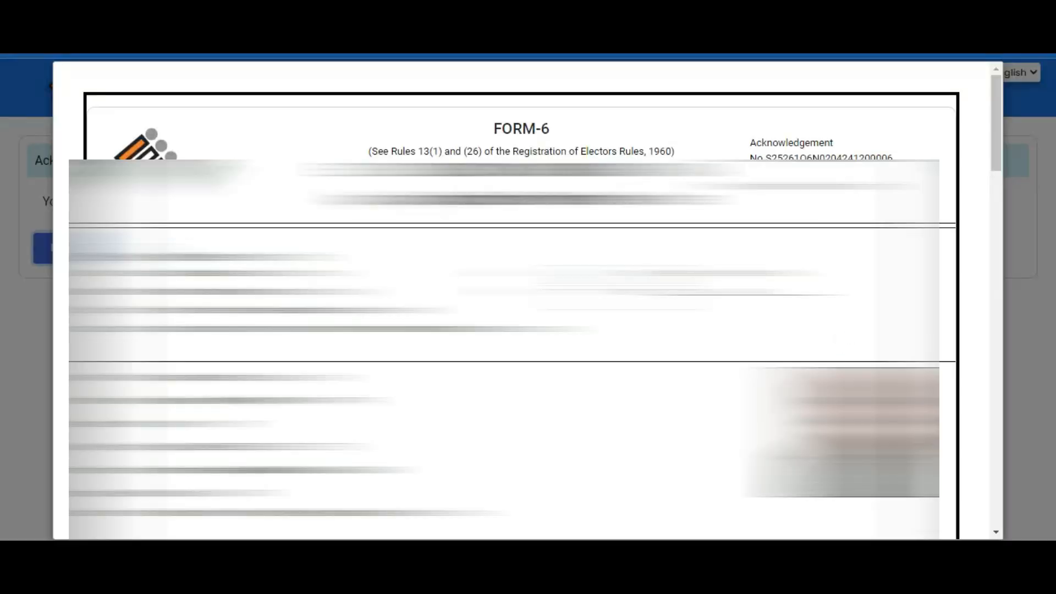